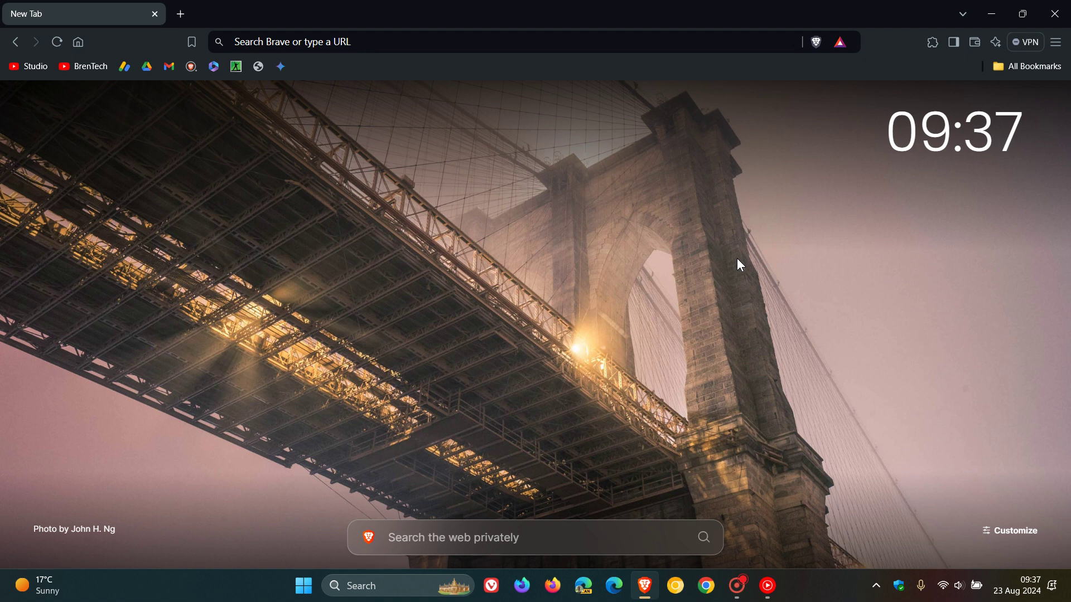
- Open the About Brave page to check the installed browser version
{"action": "left_click", "coordinate": [1057, 43]}
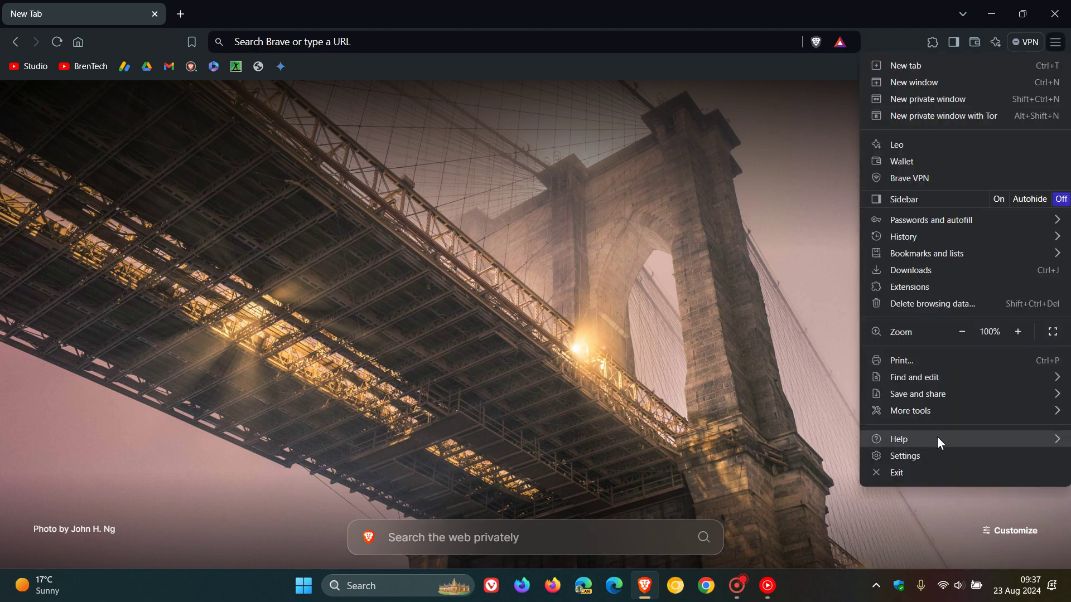
{"action": "mouse_move", "coordinate": [935, 437]}
{"action": "left_click", "coordinate": [817, 440]}
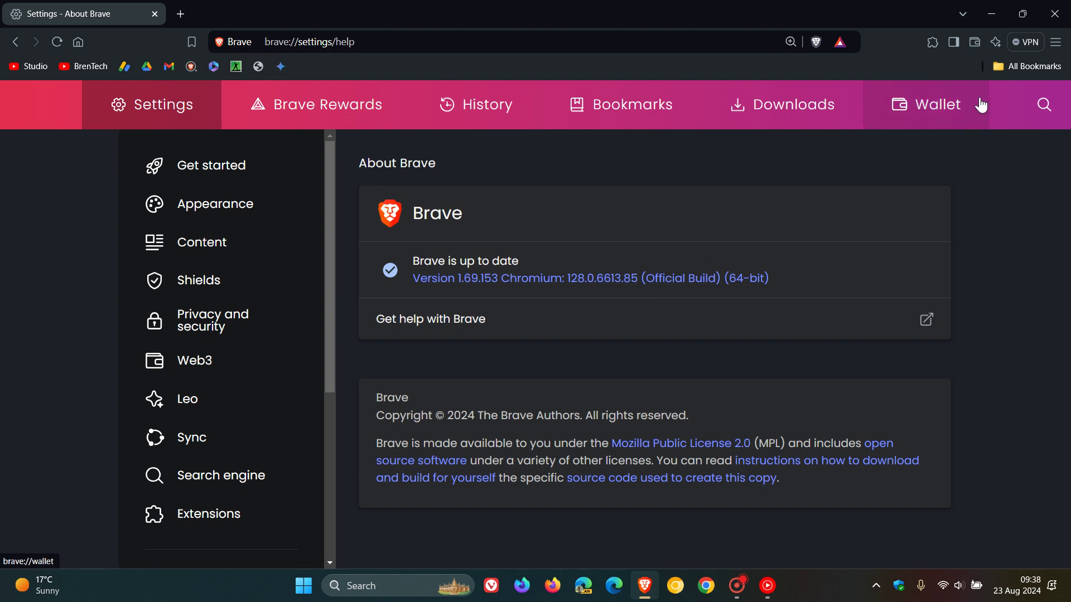
- Take a brief look at Brave Wallet, dismiss it, and go back to the home page
{"action": "left_click", "coordinate": [976, 43]}
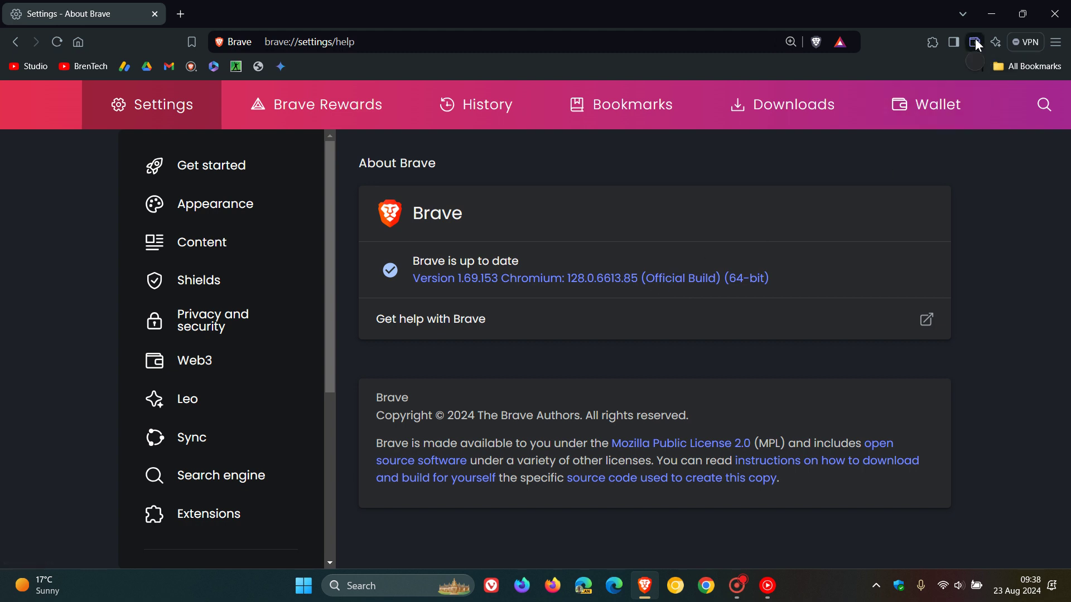
{"action": "left_click", "coordinate": [1012, 249]}
{"action": "left_click", "coordinate": [78, 43]}
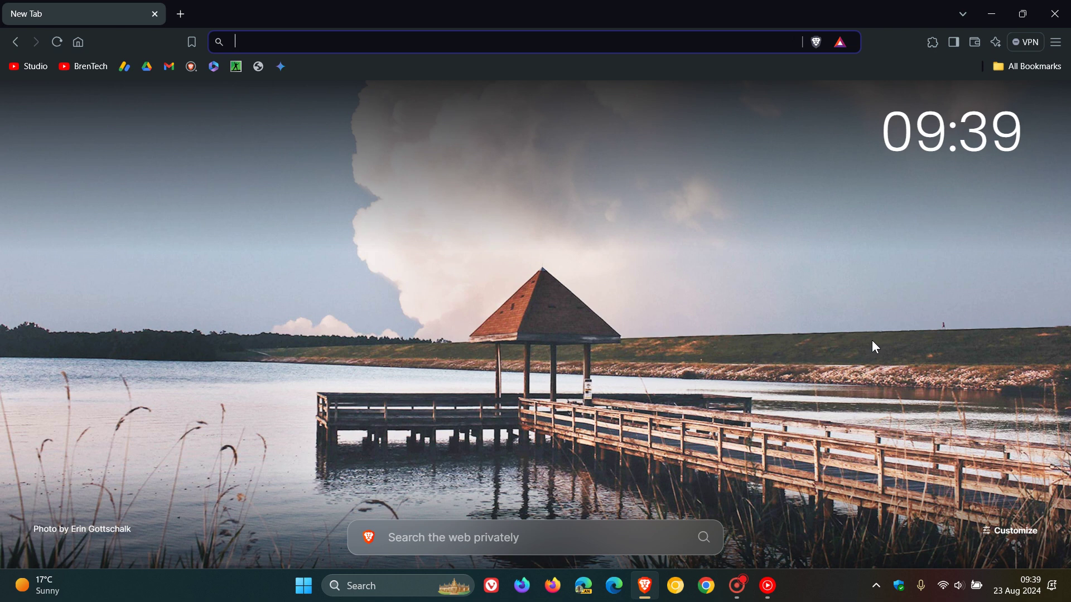
- Show and close the Leo AI chat panel, and bring up the option to hide the Leo AI icon
{"action": "left_click", "coordinate": [997, 44]}
{"action": "left_click", "coordinate": [998, 45]}
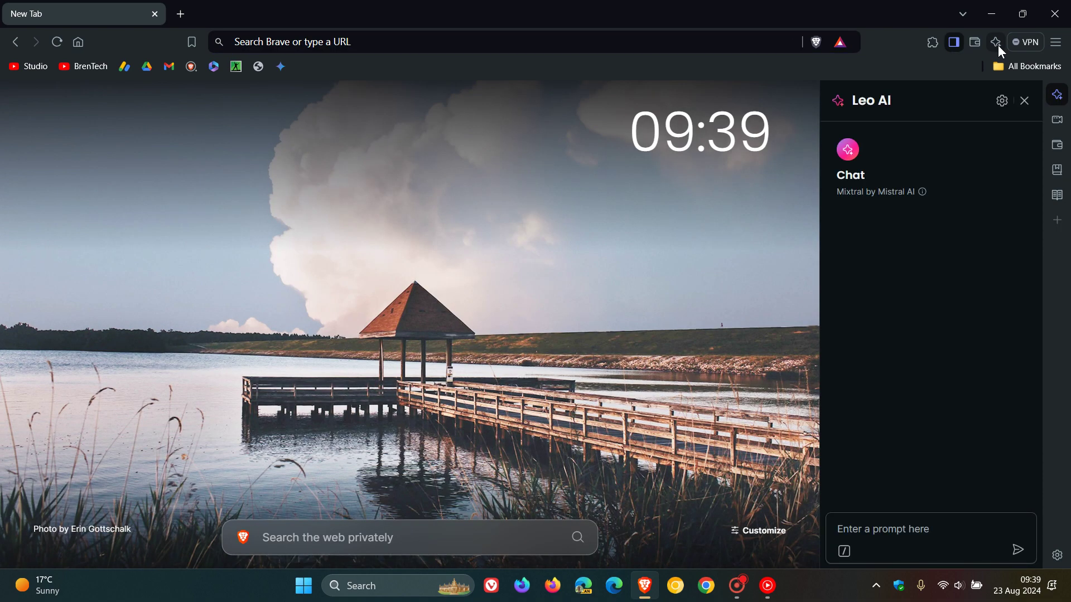
{"action": "left_click", "coordinate": [997, 45]}
{"action": "right_click", "coordinate": [998, 45]}
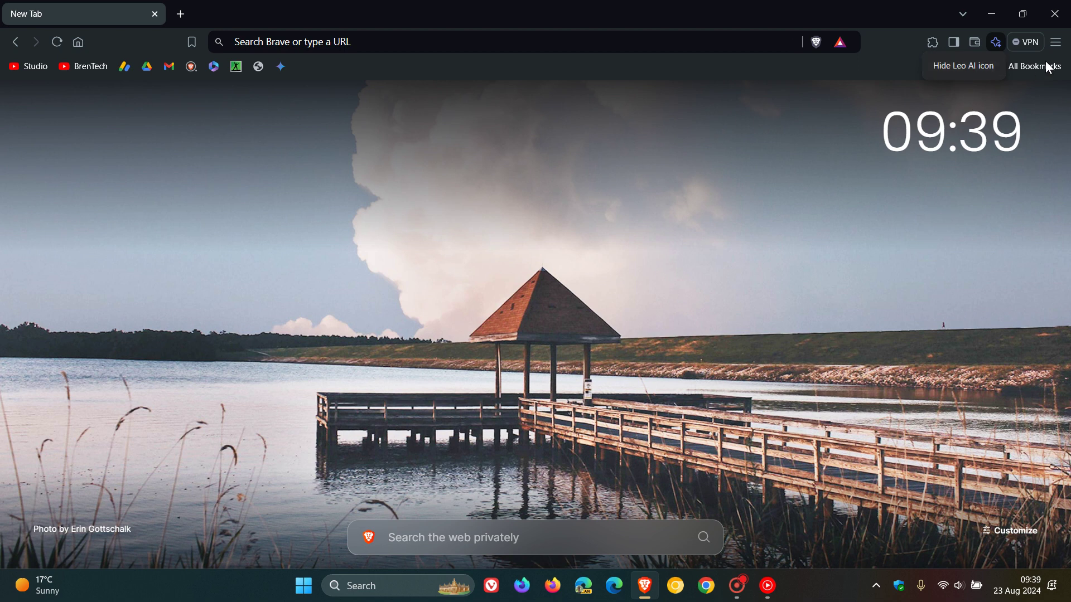
- Dismiss the hide option, open Leo through the browser's main list of commands, and close its chat panel
{"action": "left_click", "coordinate": [1058, 42]}
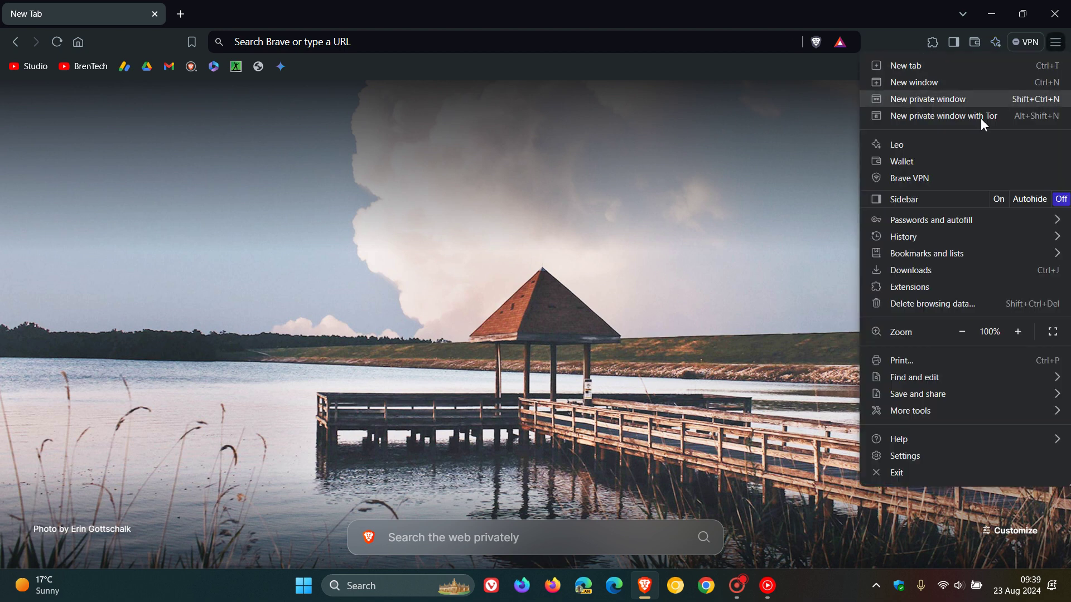
{"action": "left_click", "coordinate": [958, 147]}
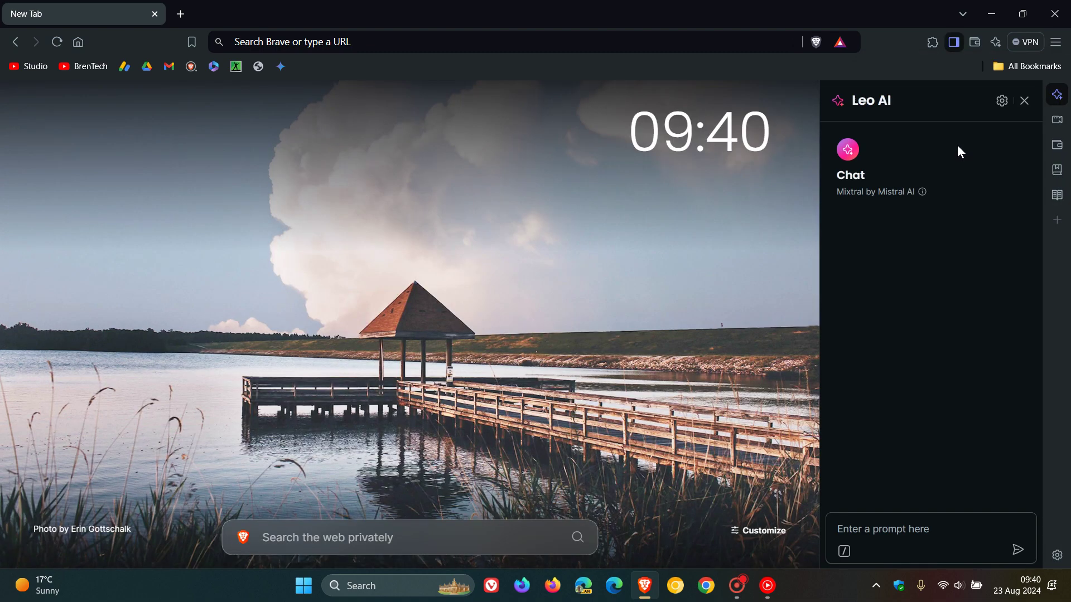
{"action": "left_click", "coordinate": [1025, 101]}
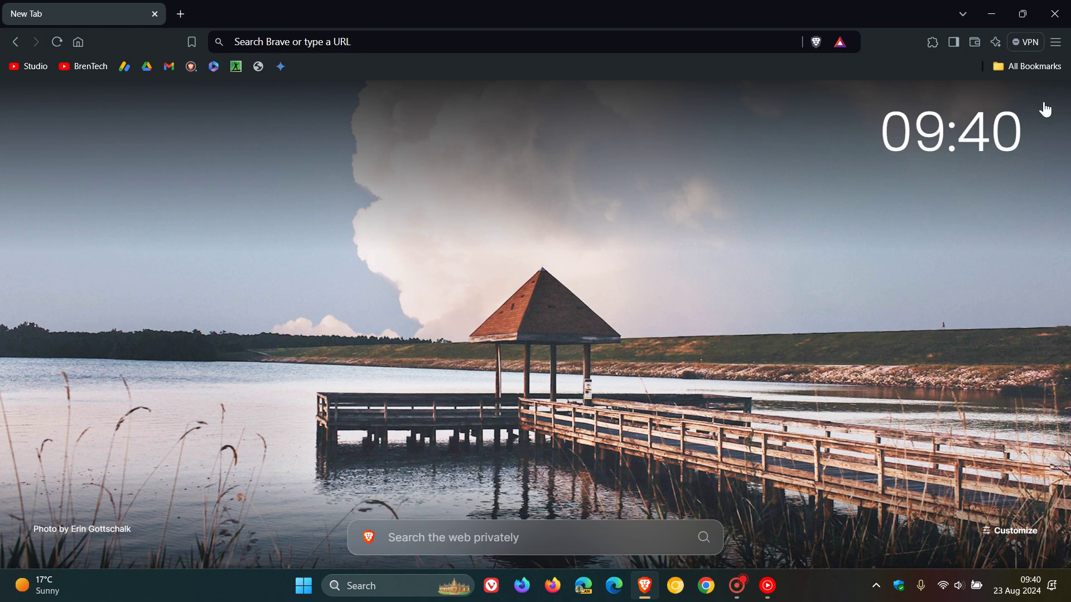
- View Leo AI's model information and its "Bring your own model" settings, and close the Leo panel on the new tab page
{"action": "left_click", "coordinate": [998, 44]}
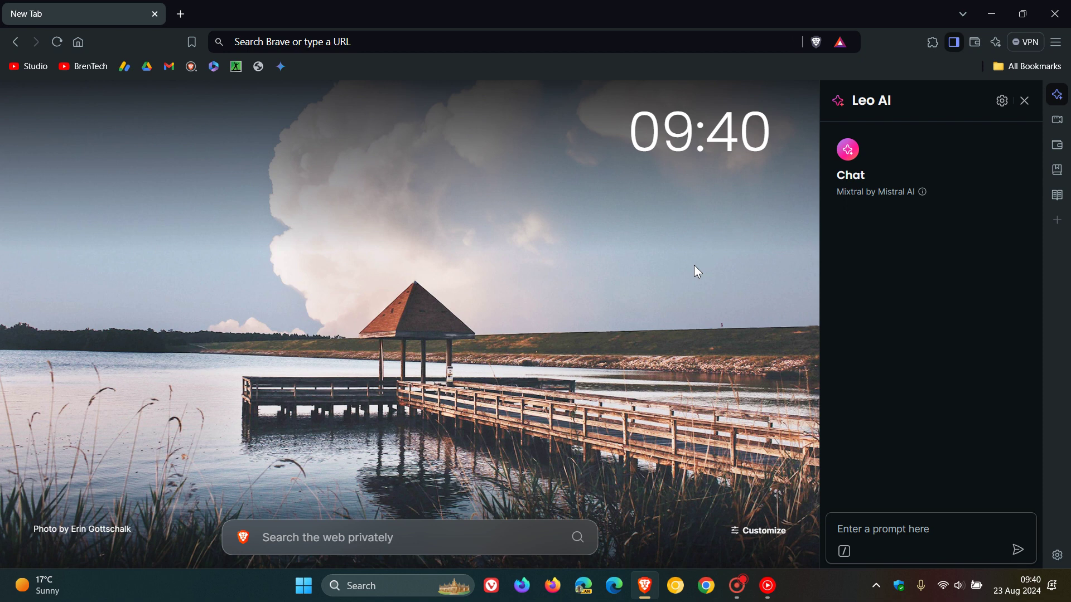
{"action": "mouse_move", "coordinate": [923, 191]}
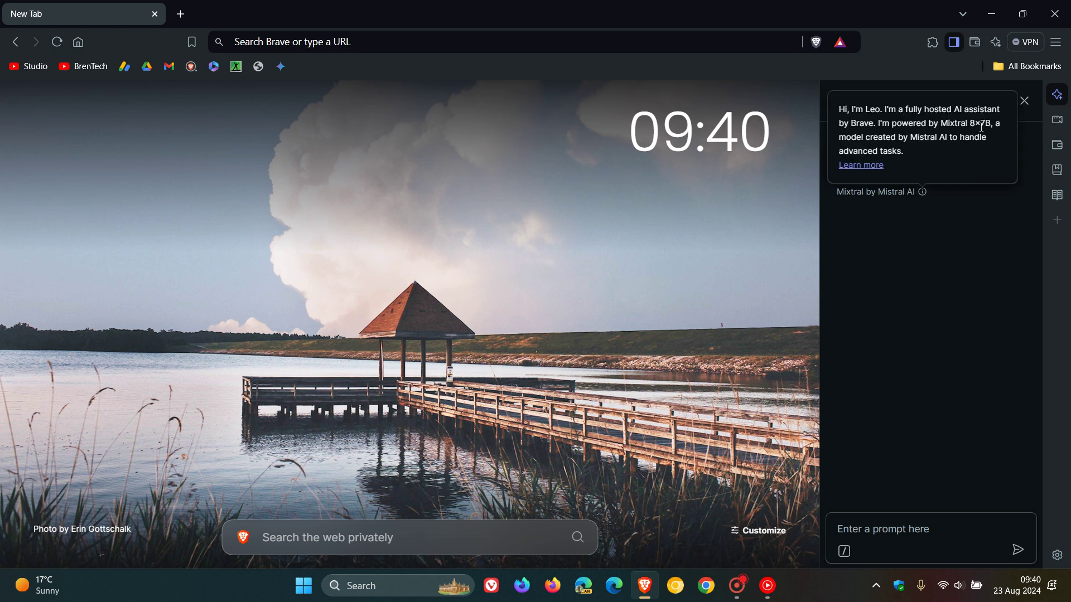
{"action": "left_click", "coordinate": [1001, 103]}
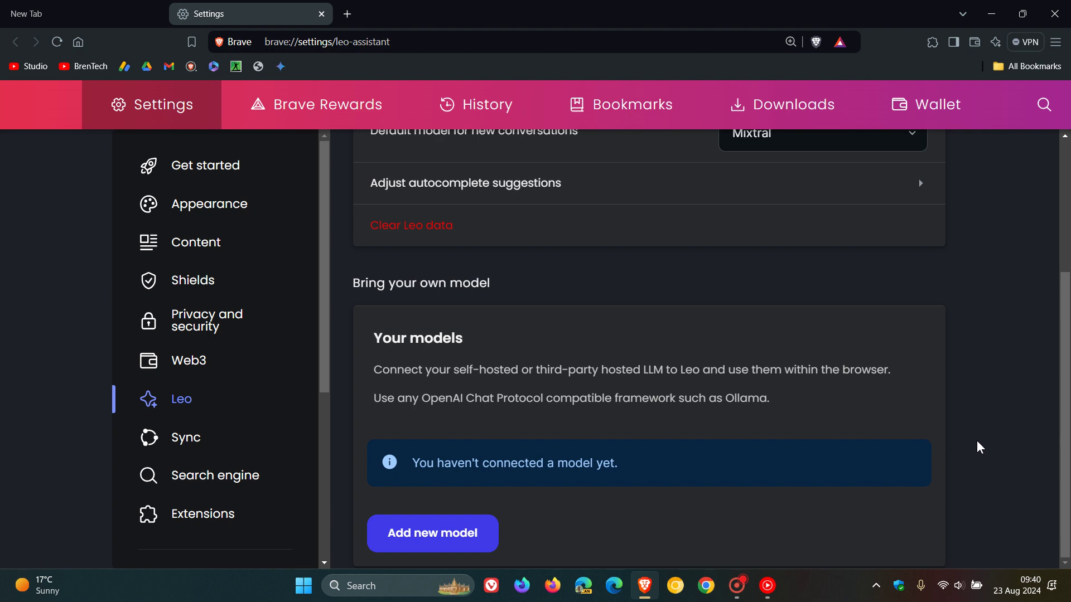
{"action": "left_click", "coordinate": [85, 17]}
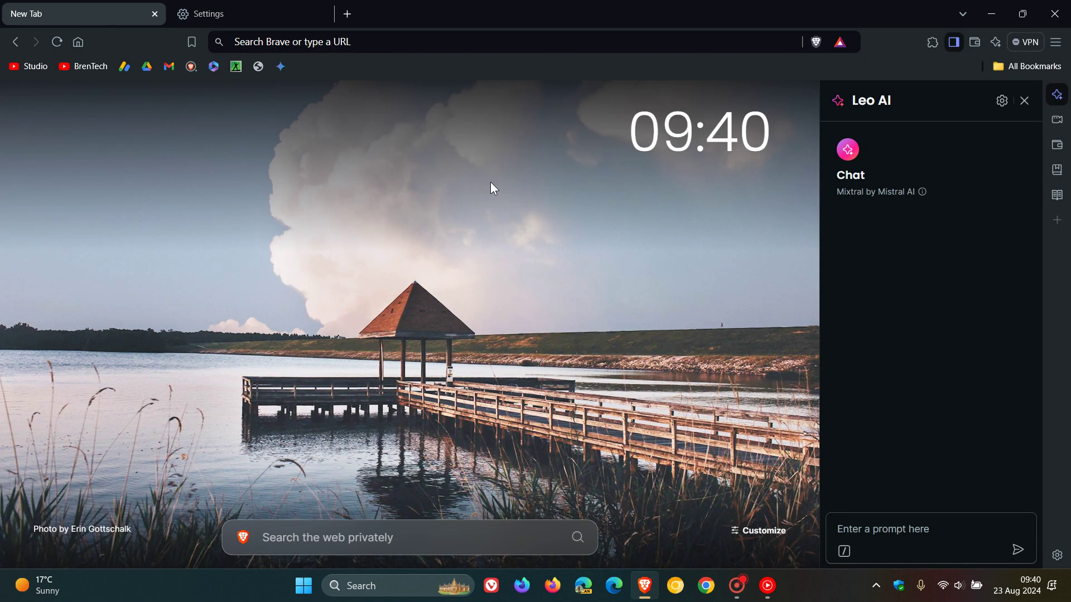
{"action": "left_click", "coordinate": [997, 43]}
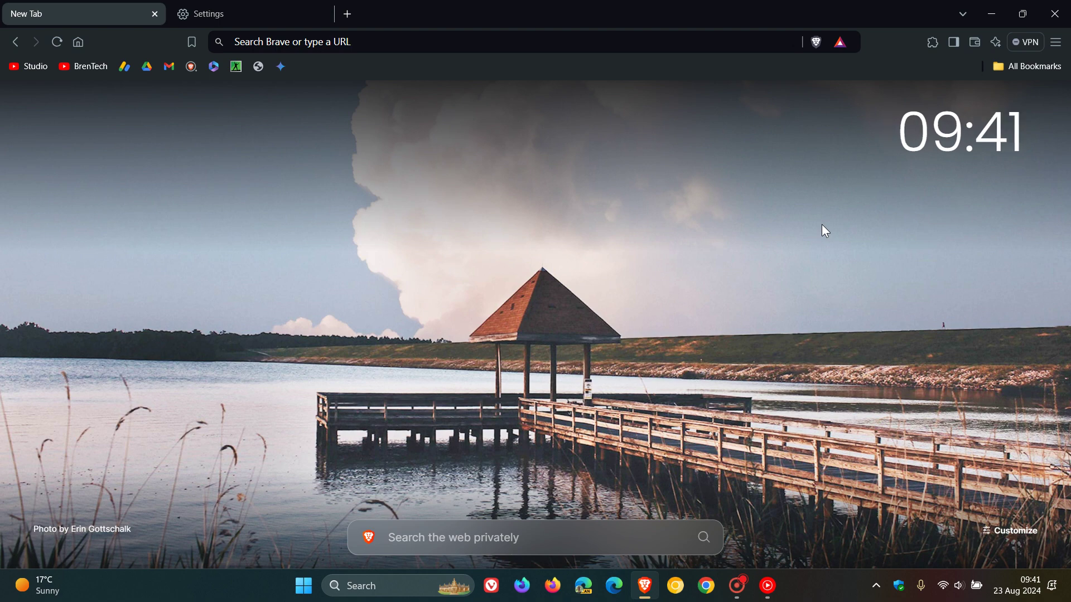
- Switch the browser sidebar between On and Off several times, finishing with it set to Off
{"action": "left_click", "coordinate": [1056, 42]}
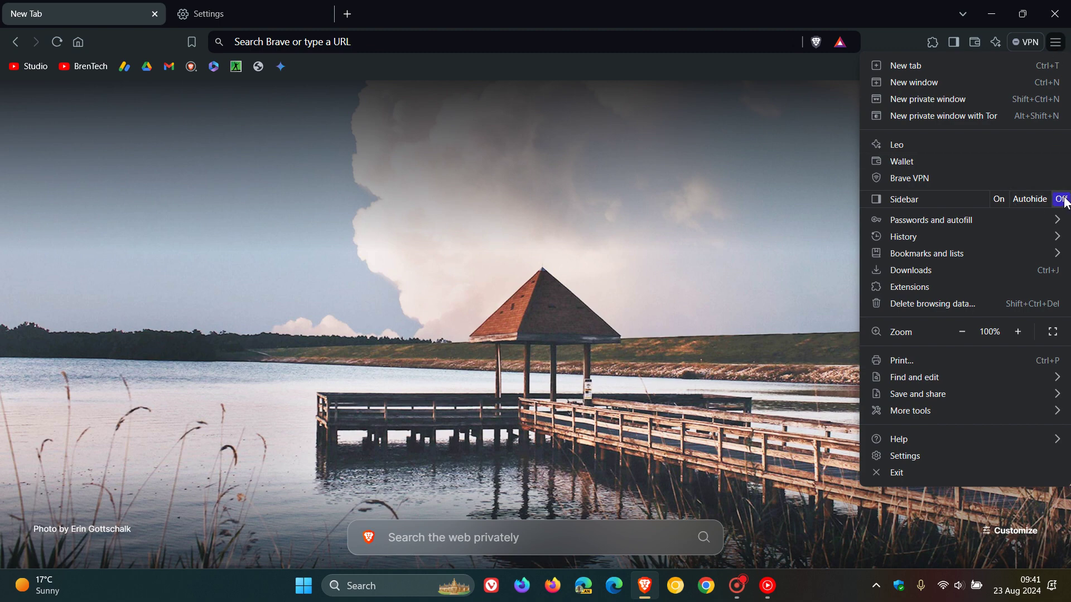
{"action": "left_click", "coordinate": [1001, 199]}
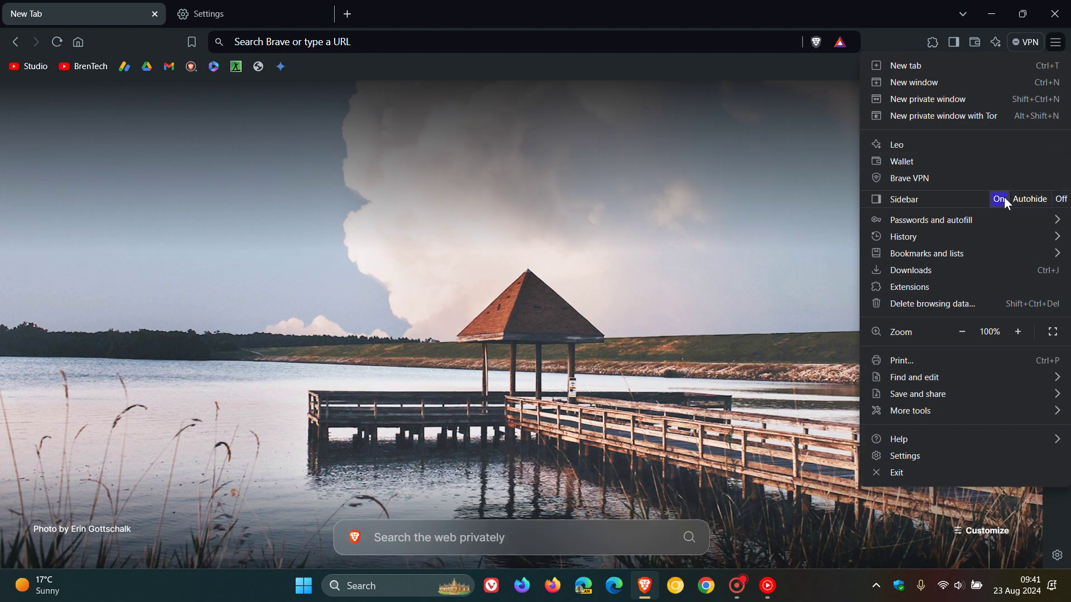
{"action": "left_click", "coordinate": [700, 298]}
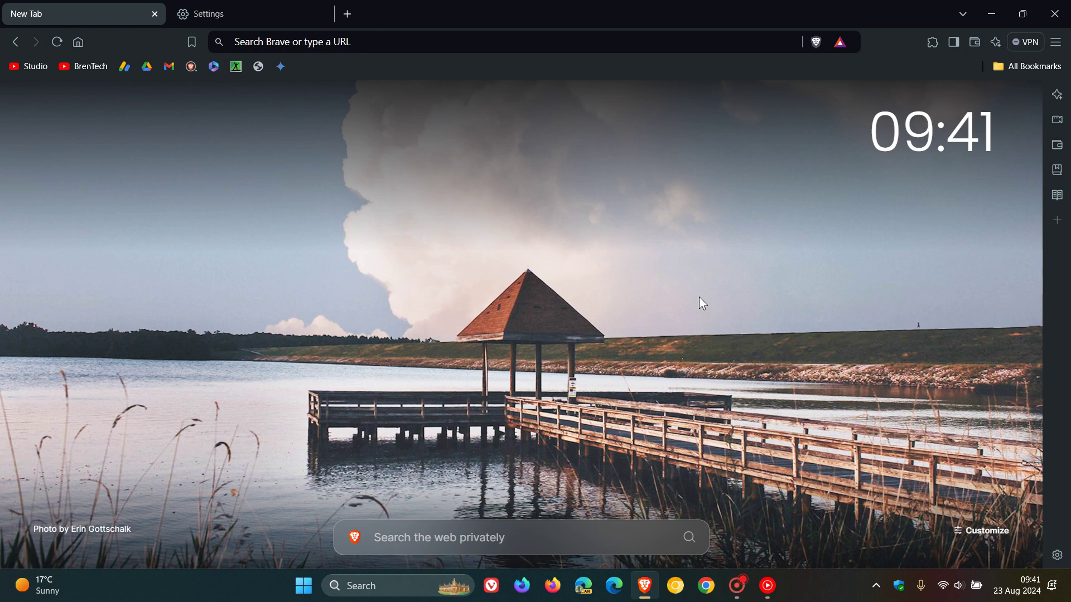
{"action": "left_click", "coordinate": [1056, 42]}
{"action": "left_click", "coordinate": [1061, 199]}
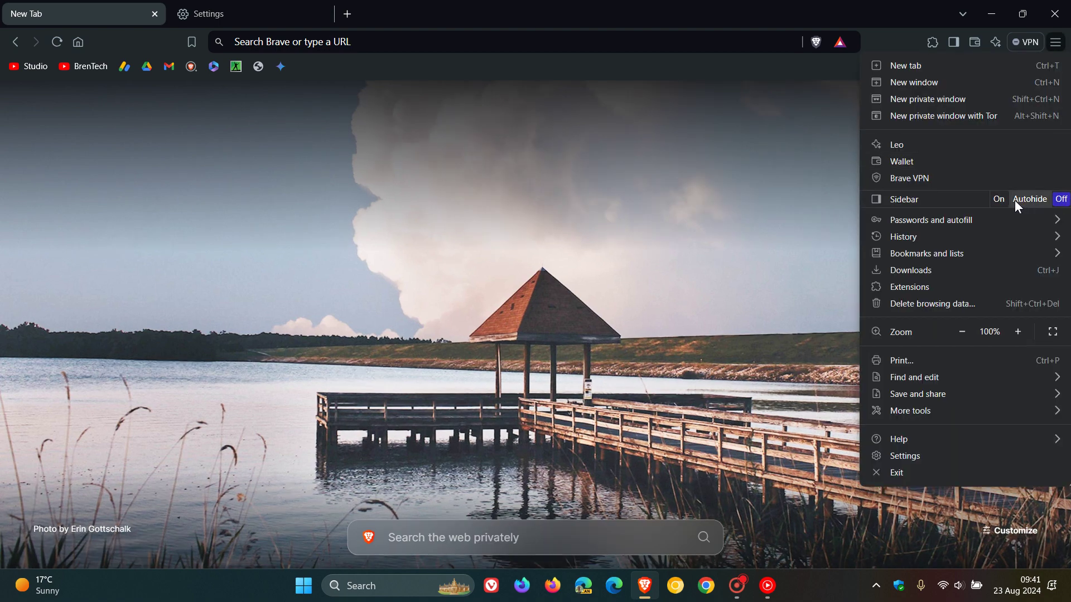
{"action": "left_click", "coordinate": [999, 199]}
{"action": "left_click", "coordinate": [1061, 199]}
{"action": "left_click", "coordinate": [998, 199]}
{"action": "left_click", "coordinate": [759, 240]}
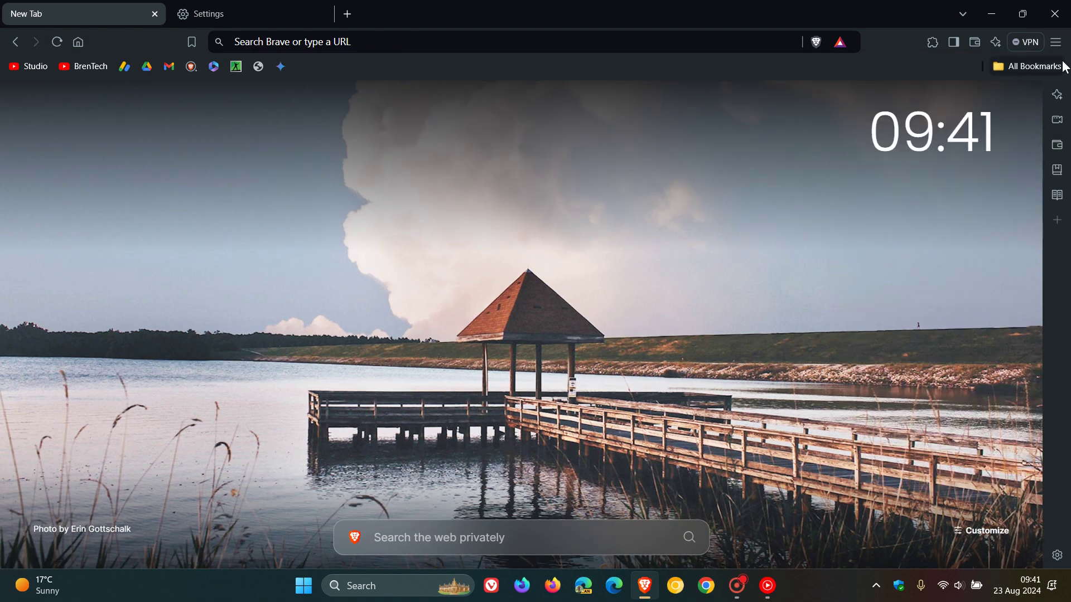
{"action": "left_click", "coordinate": [1056, 43]}
{"action": "left_click", "coordinate": [1061, 199]}
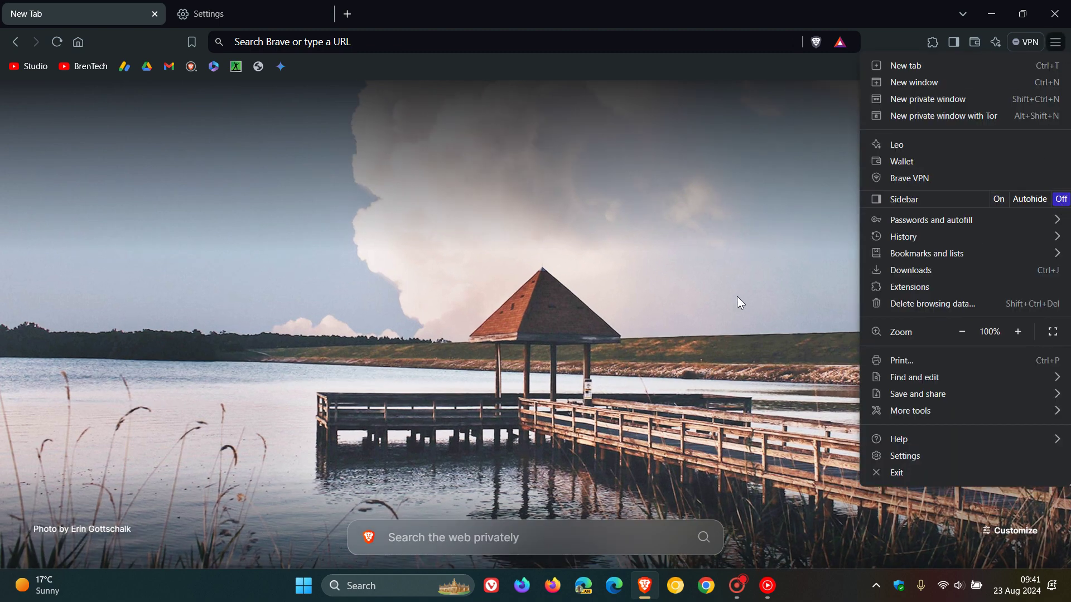
{"action": "left_click", "coordinate": [737, 298]}
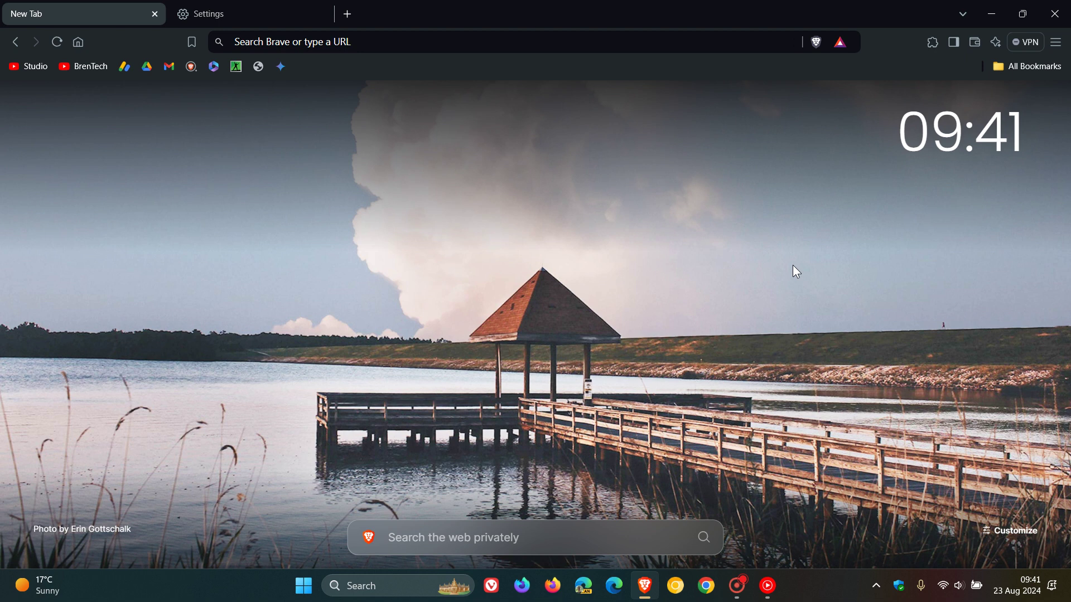
- Review the System settings, including the Brave VPN and Performance sections, and return to the new tab page
{"action": "left_click", "coordinate": [238, 12]}
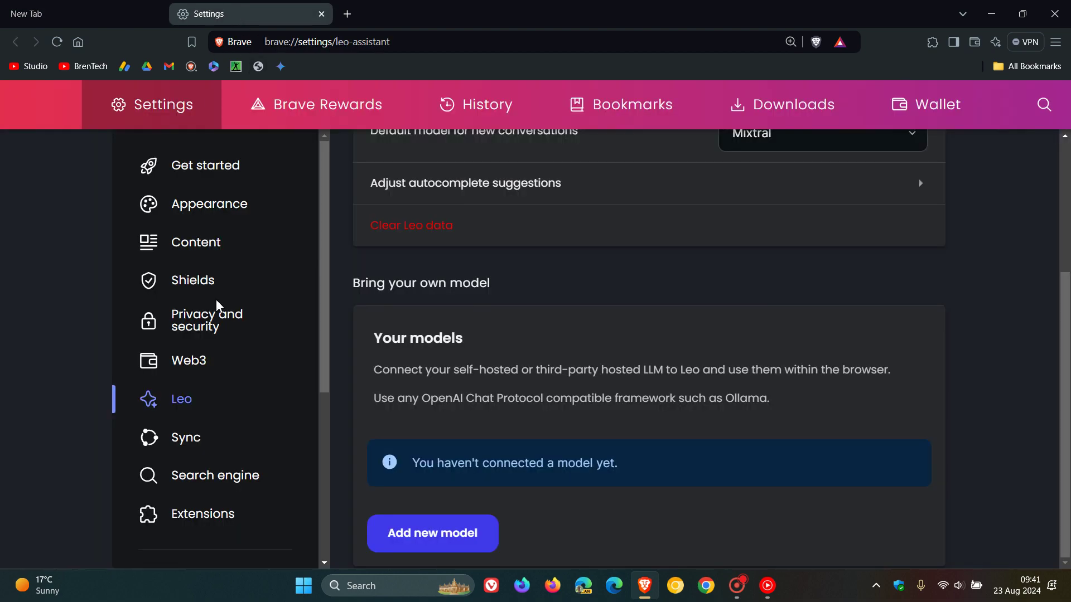
{"action": "scroll", "coordinate": [215, 300], "scroll_direction": "down", "scroll_amount": 3}
{"action": "left_click", "coordinate": [229, 501]}
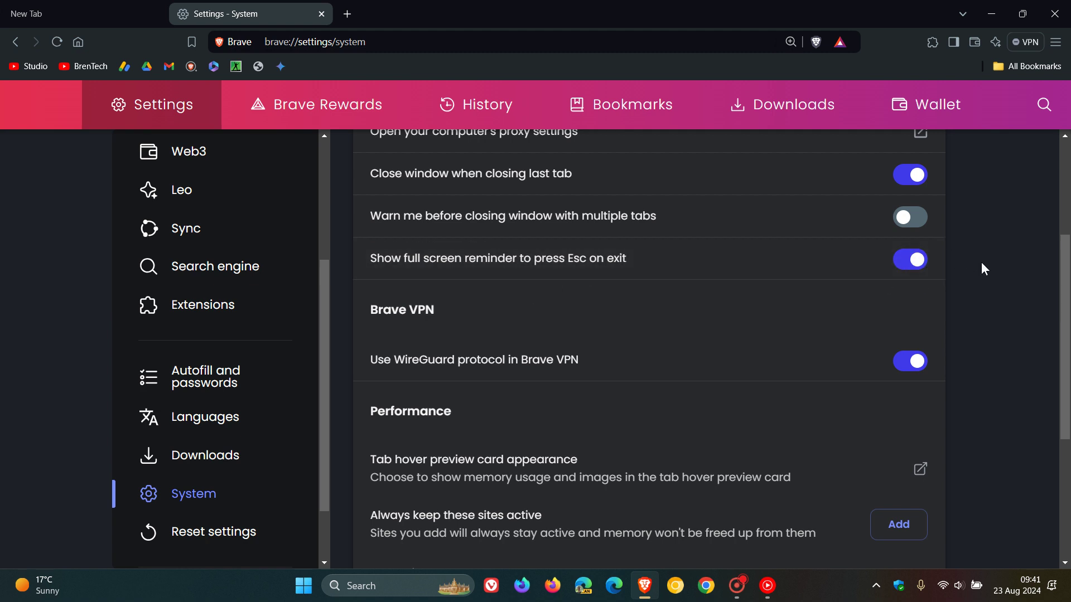
{"action": "left_click", "coordinate": [105, 17]}
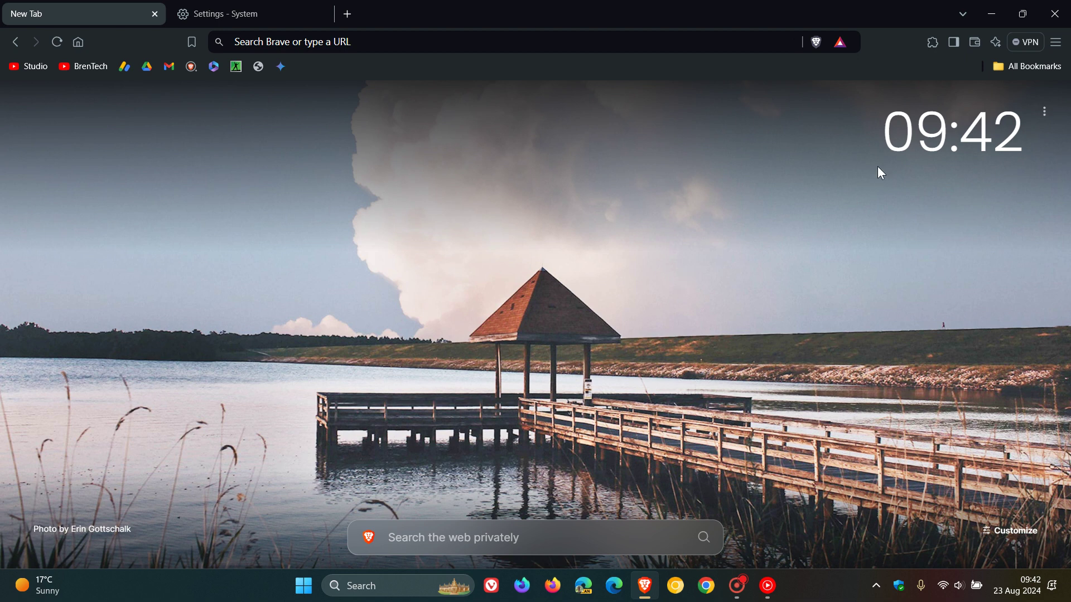
- Review the Advanced options for deleting browsing data, cancel without deleting, and return to the new tab page
{"action": "left_click", "coordinate": [818, 42]}
{"action": "left_click", "coordinate": [1055, 43]}
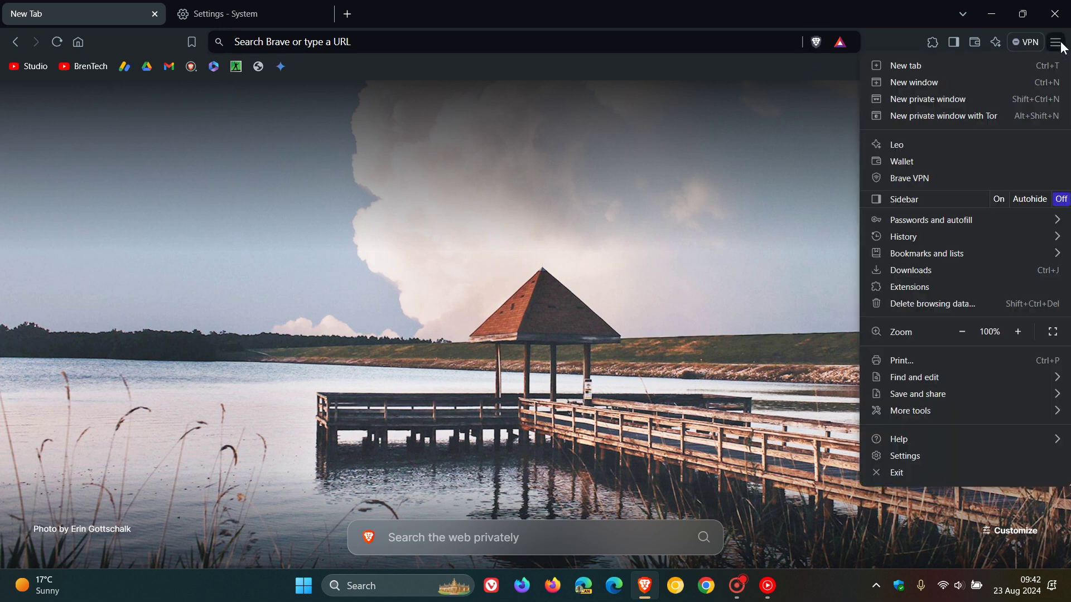
{"action": "left_click", "coordinate": [956, 306]}
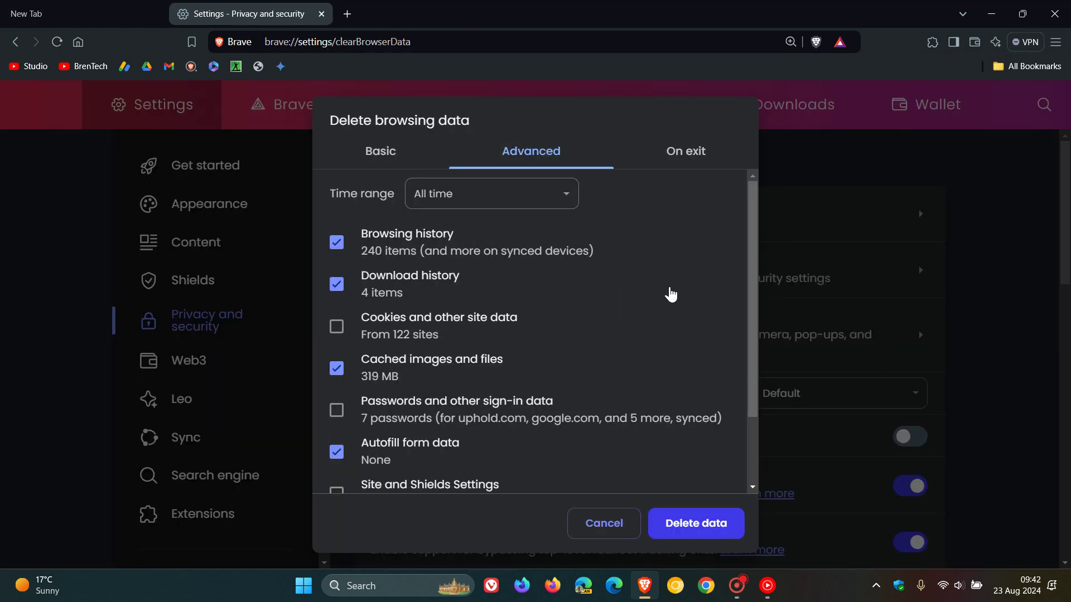
{"action": "scroll", "coordinate": [665, 290], "scroll_direction": "down", "scroll_amount": 2}
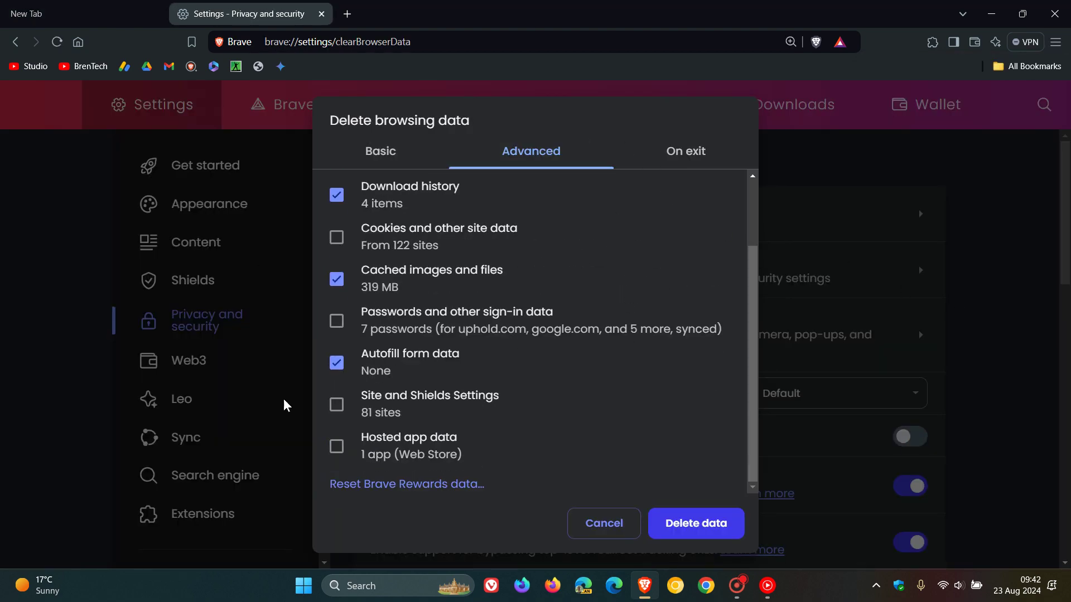
{"action": "scroll", "coordinate": [677, 292], "scroll_direction": "up", "scroll_amount": 2}
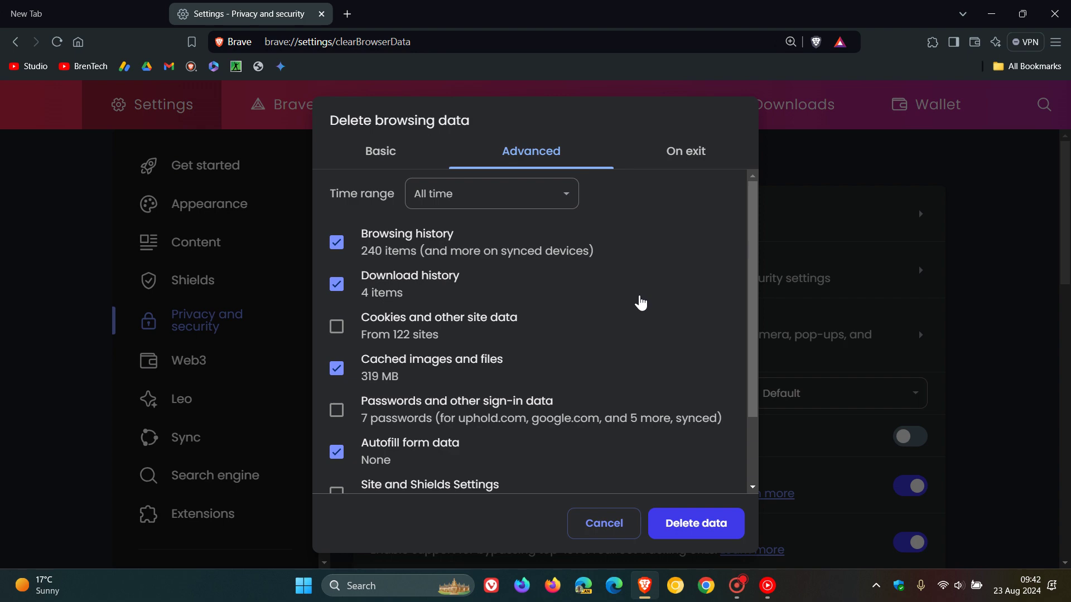
{"action": "scroll", "coordinate": [618, 291], "scroll_direction": "down", "scroll_amount": 2}
{"action": "scroll", "coordinate": [618, 291], "scroll_direction": "up", "scroll_amount": 2}
{"action": "left_click", "coordinate": [604, 527]}
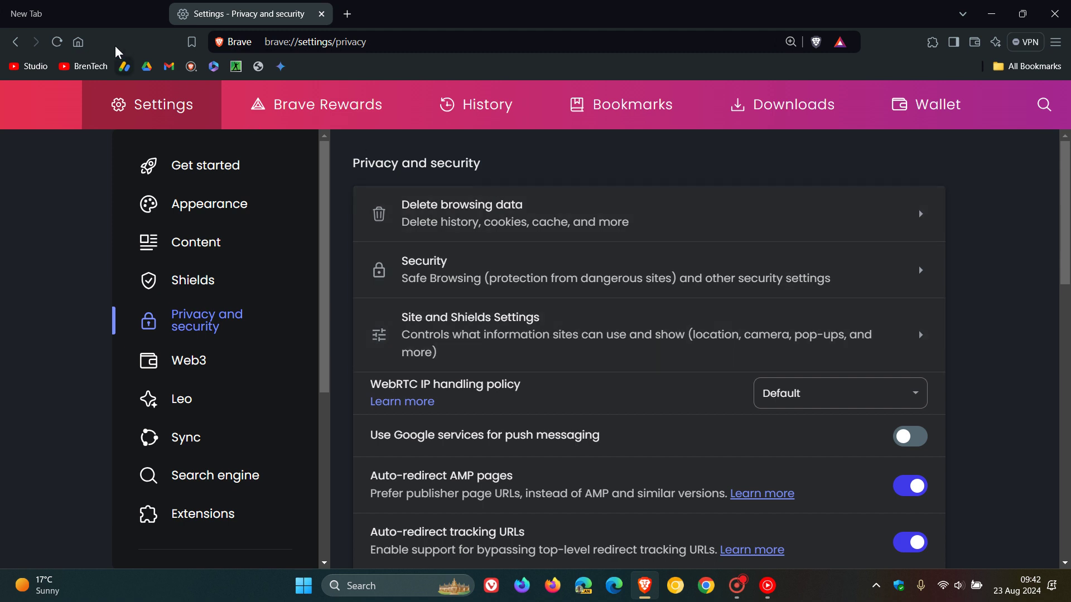
{"action": "left_click", "coordinate": [93, 18]}
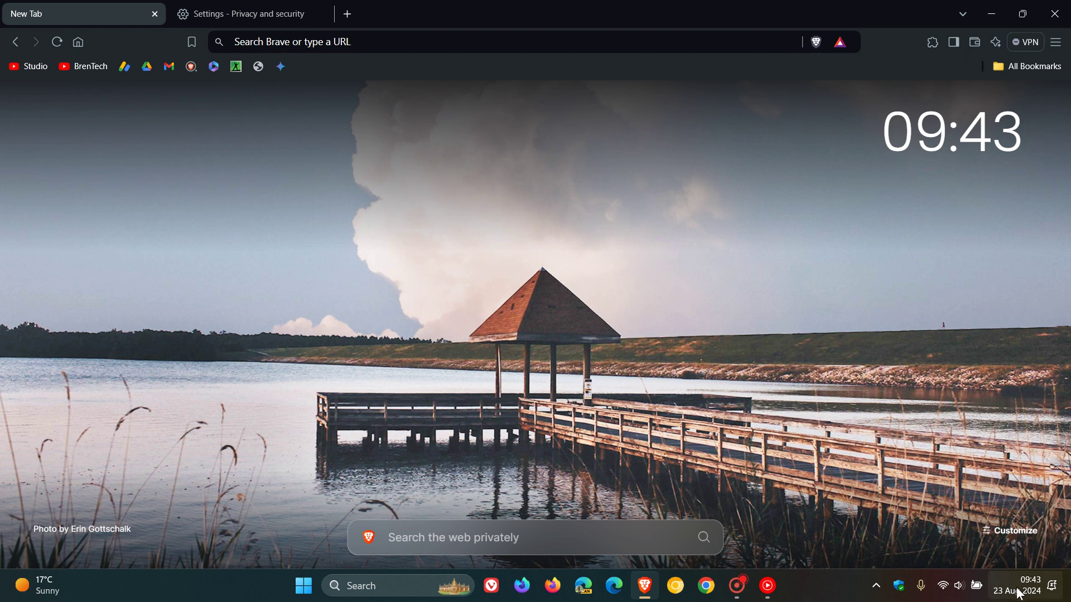
{"action": "mouse_move", "coordinate": [1021, 585]}
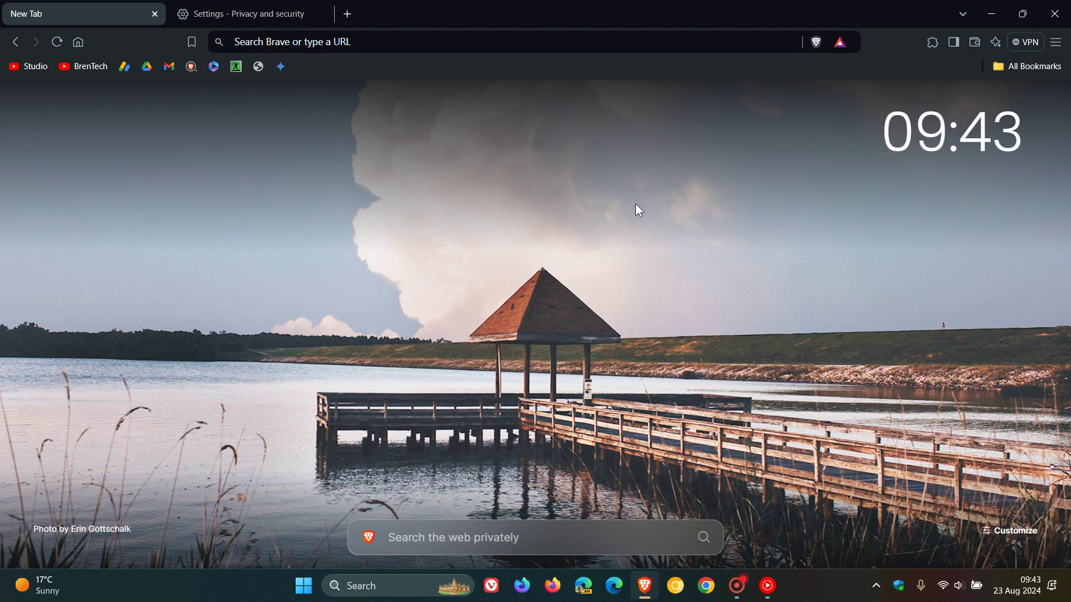